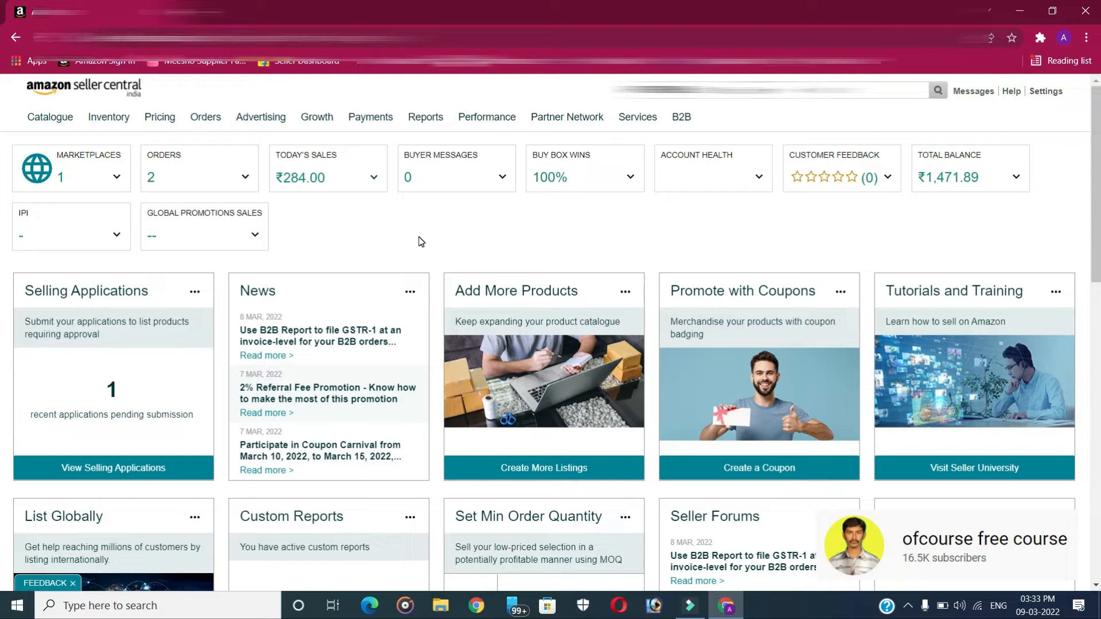
Step: Open Manage Inventory and view the bulk actions available for the first active listing
mouse_move(106, 112)
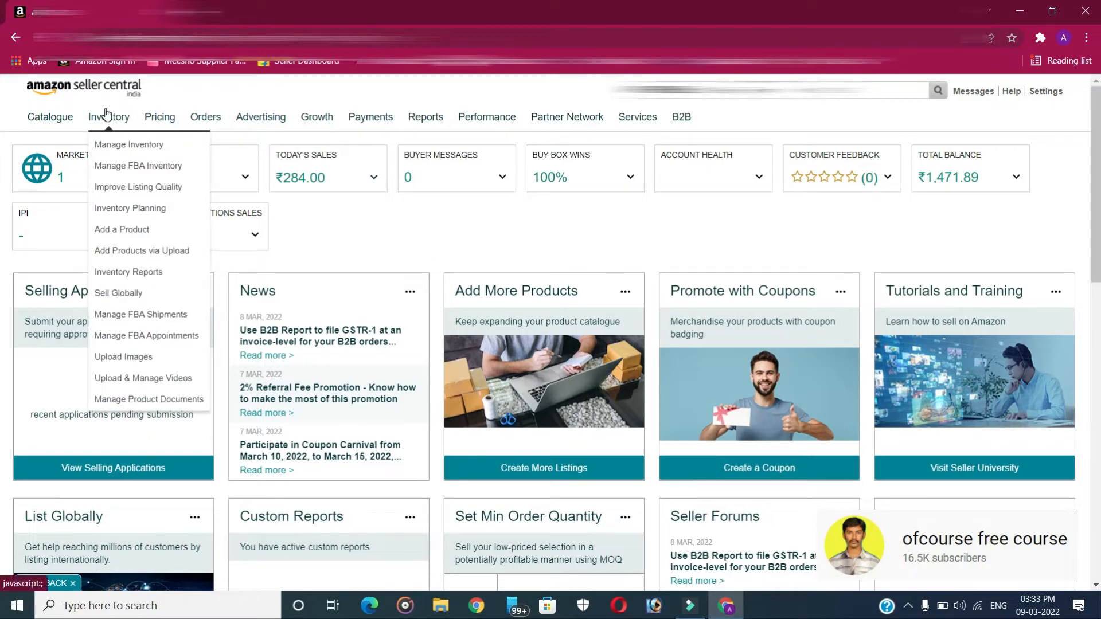
click(126, 144)
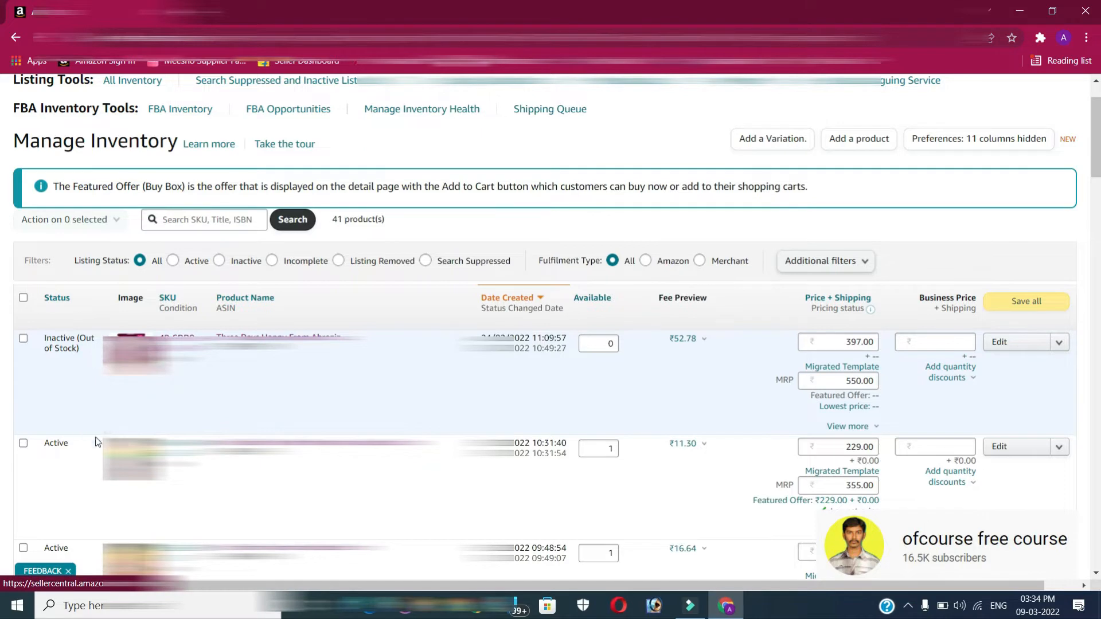
click(23, 444)
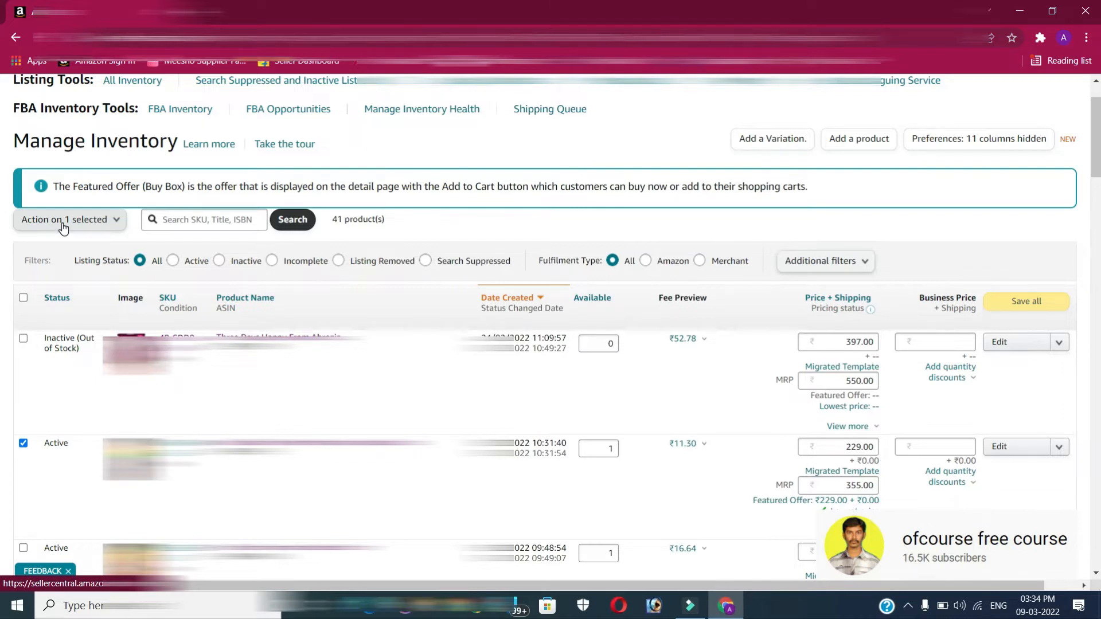
click(63, 228)
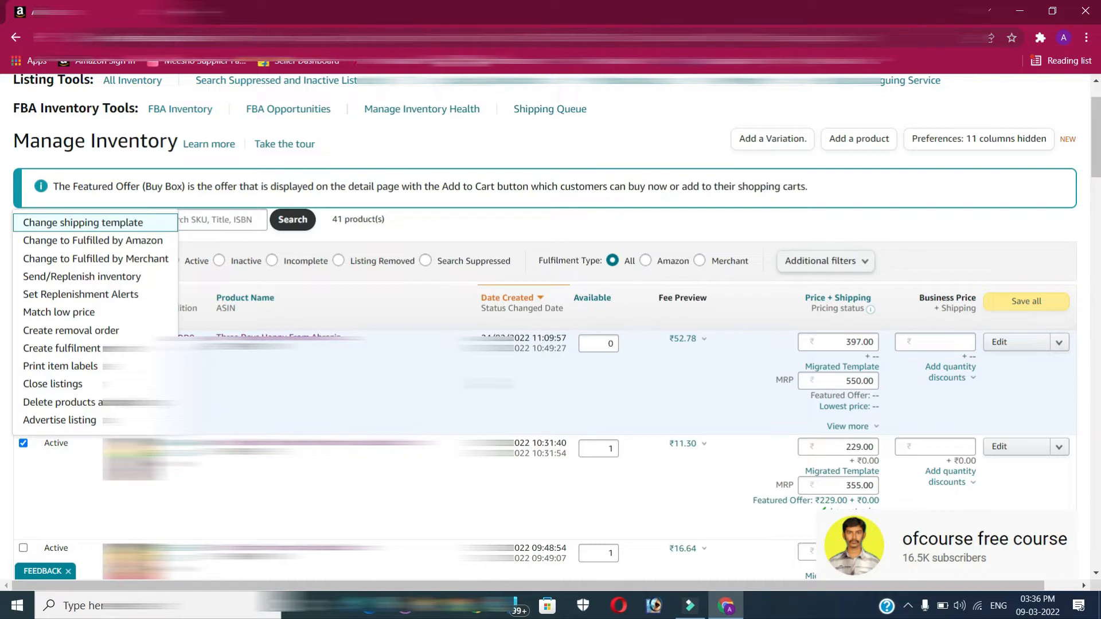
scroll(119, 122, up, 1)
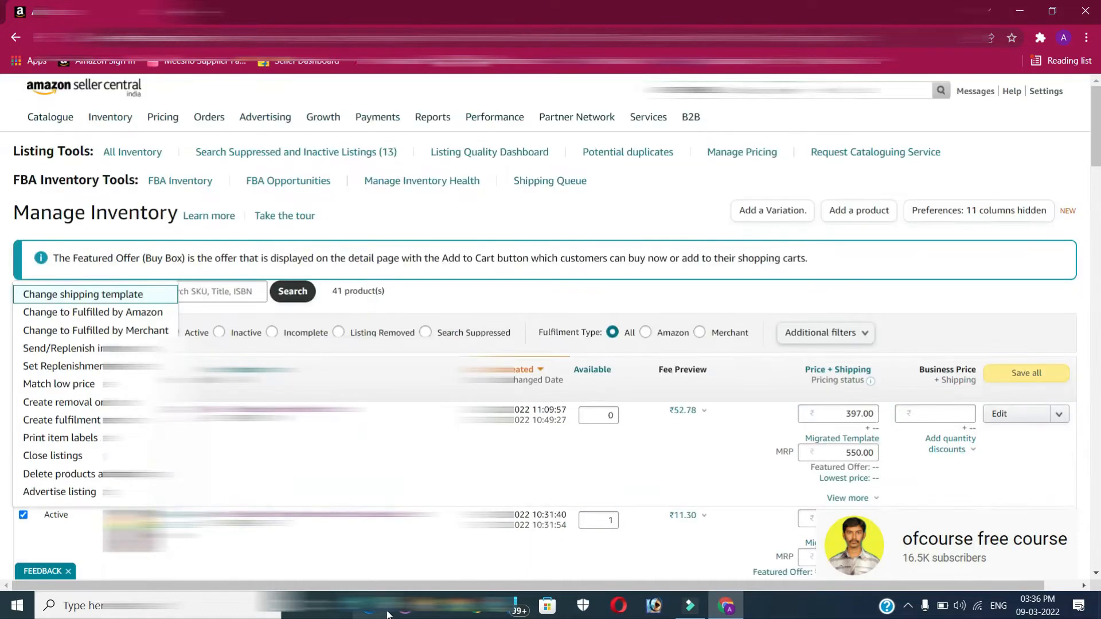
Step: In the Manage FBA Inventory list, start Send/Replenish inventory for the inactive, out-of-stock product
mouse_move(120, 122)
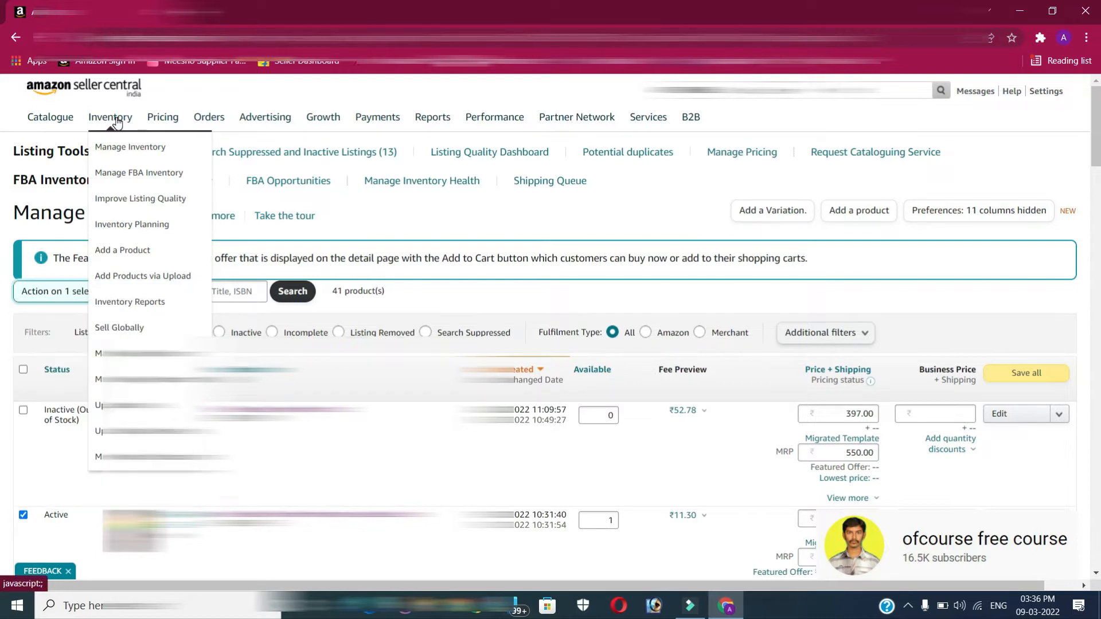
click(125, 180)
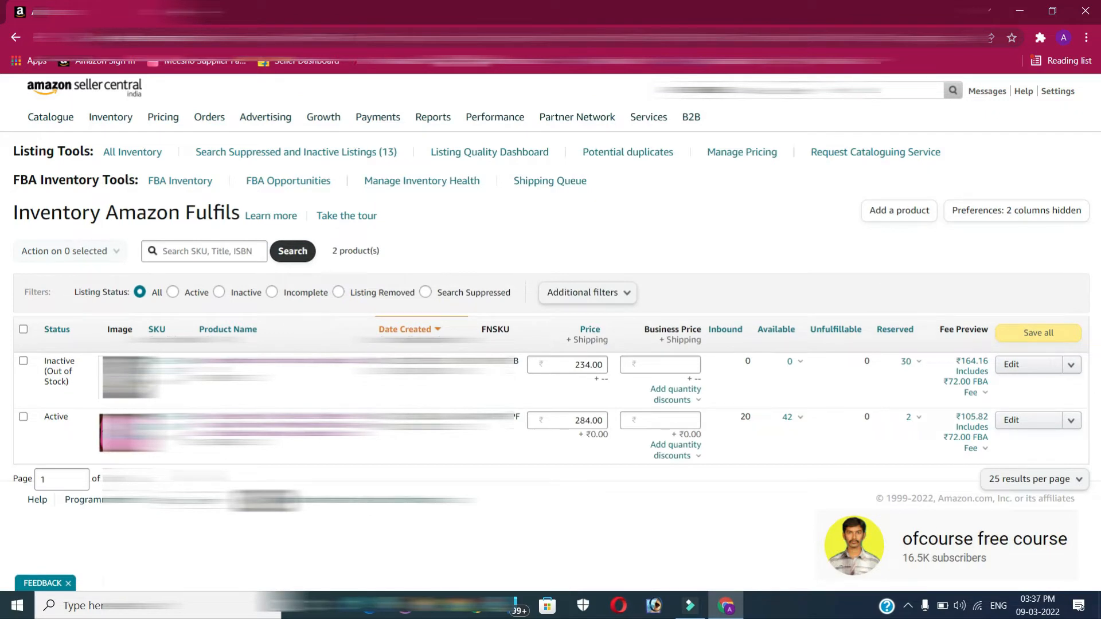
click(23, 361)
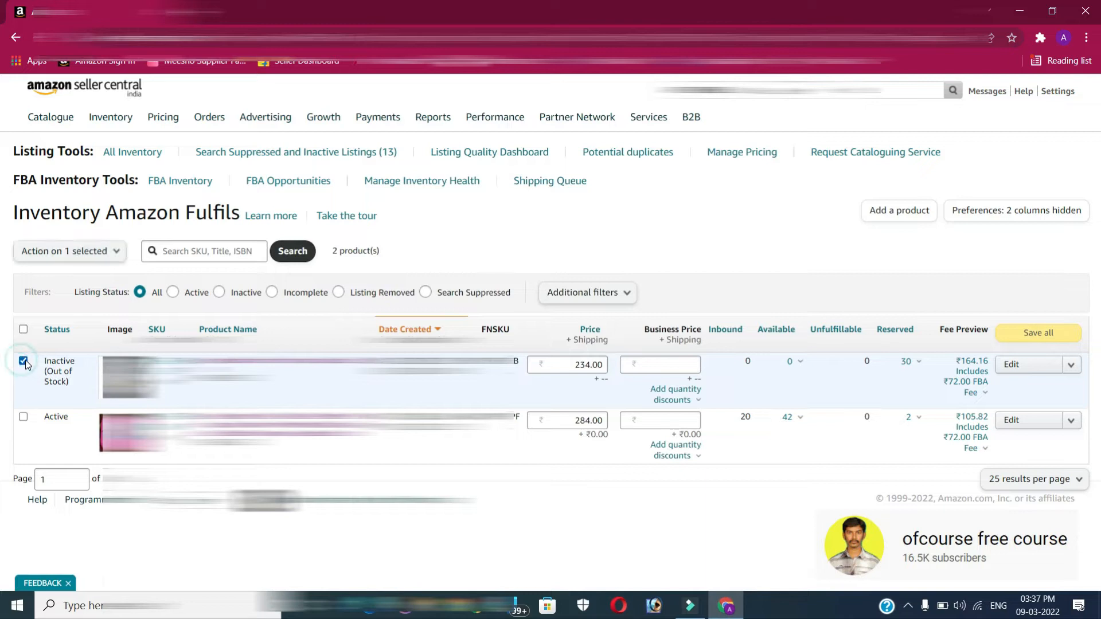
click(61, 257)
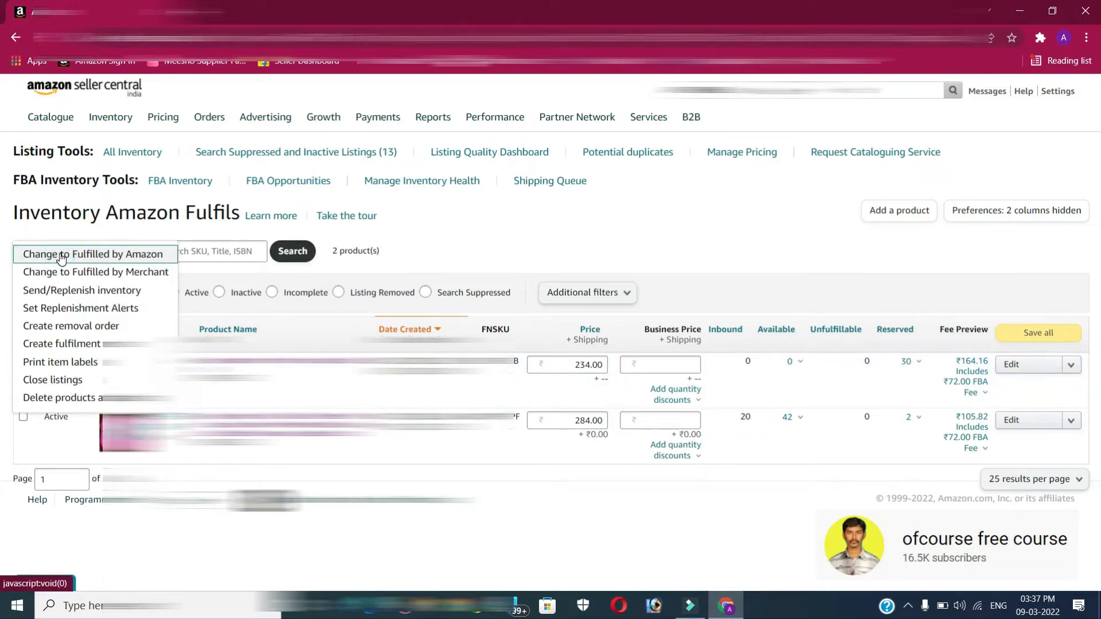
click(61, 291)
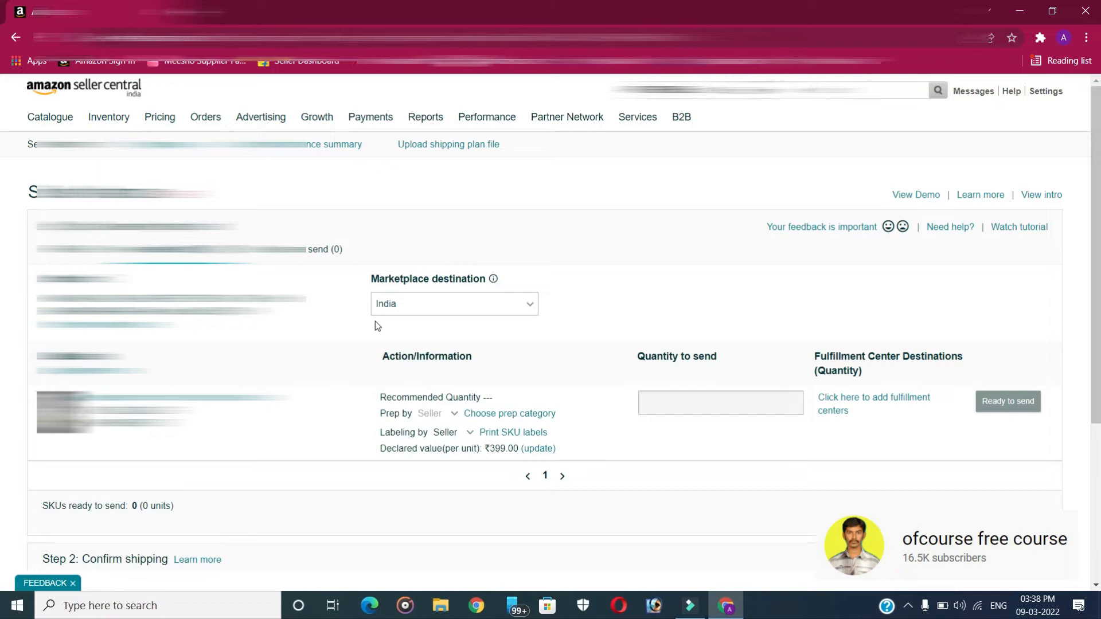
scroll(375, 321, down, 3)
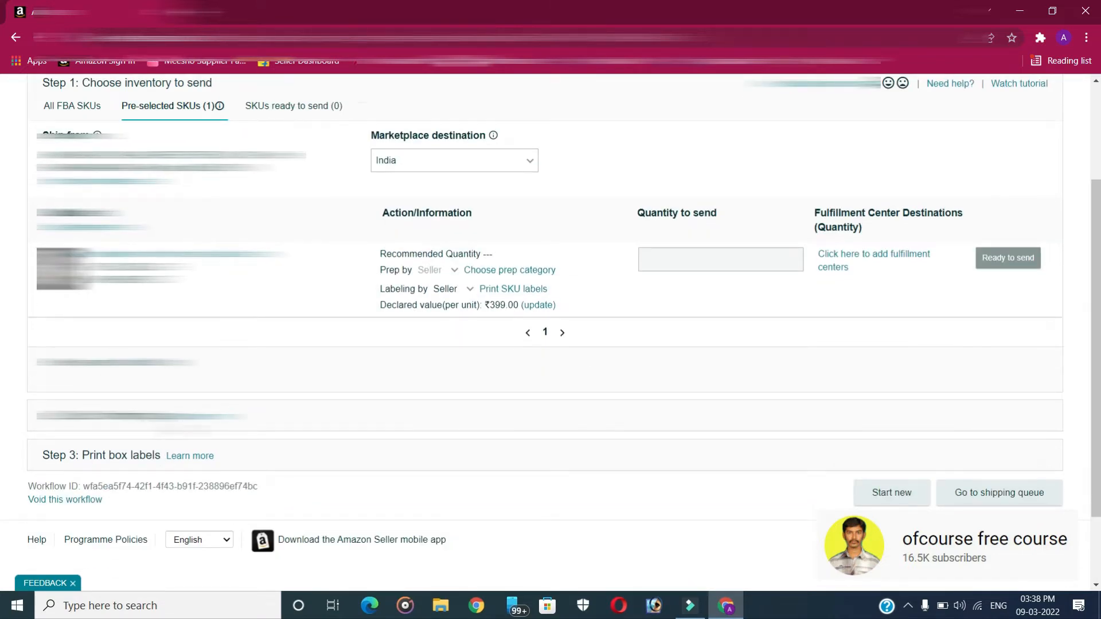
scroll(190, 456, up, 3)
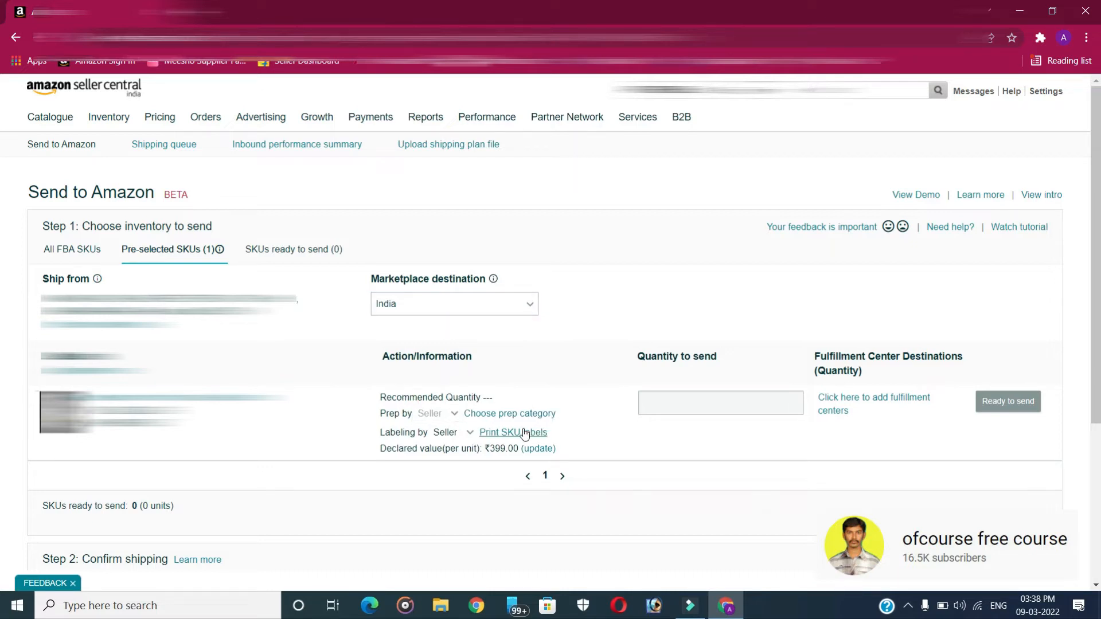
Step: Look through the SKU's prep category options and its item tax information, closing both without making changes
click(498, 414)
click(305, 279)
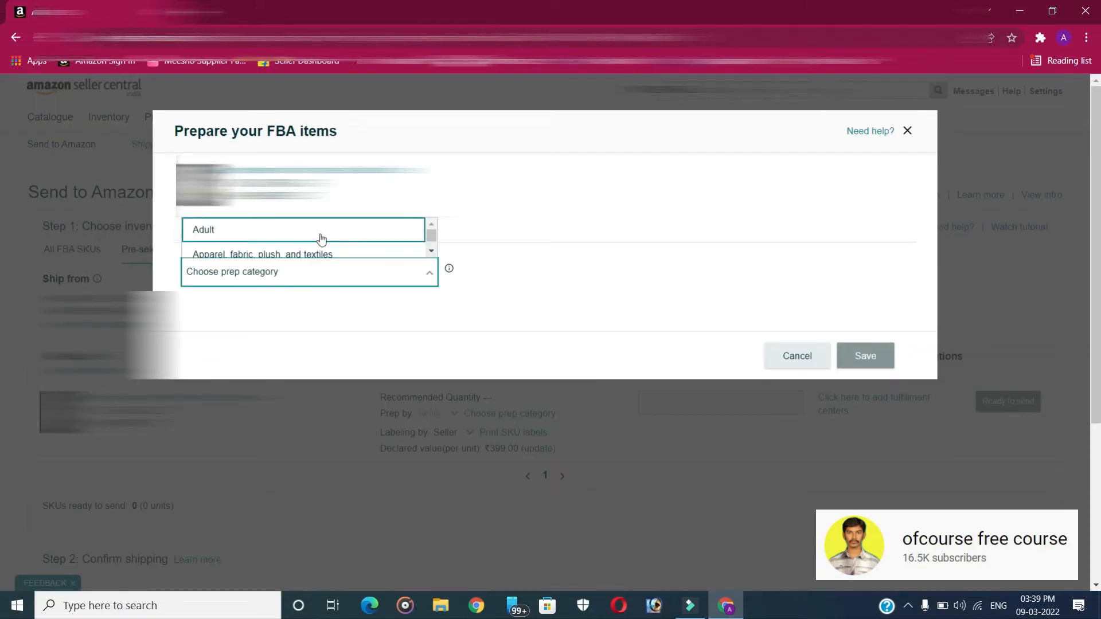
scroll(318, 237, down, 1)
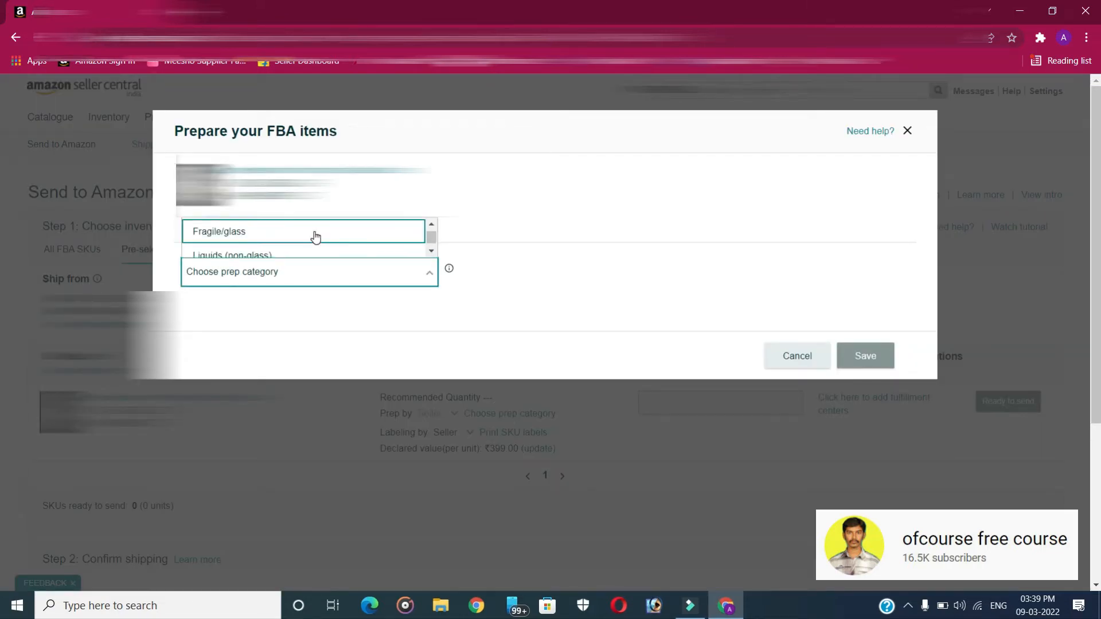
scroll(315, 237, down, 2)
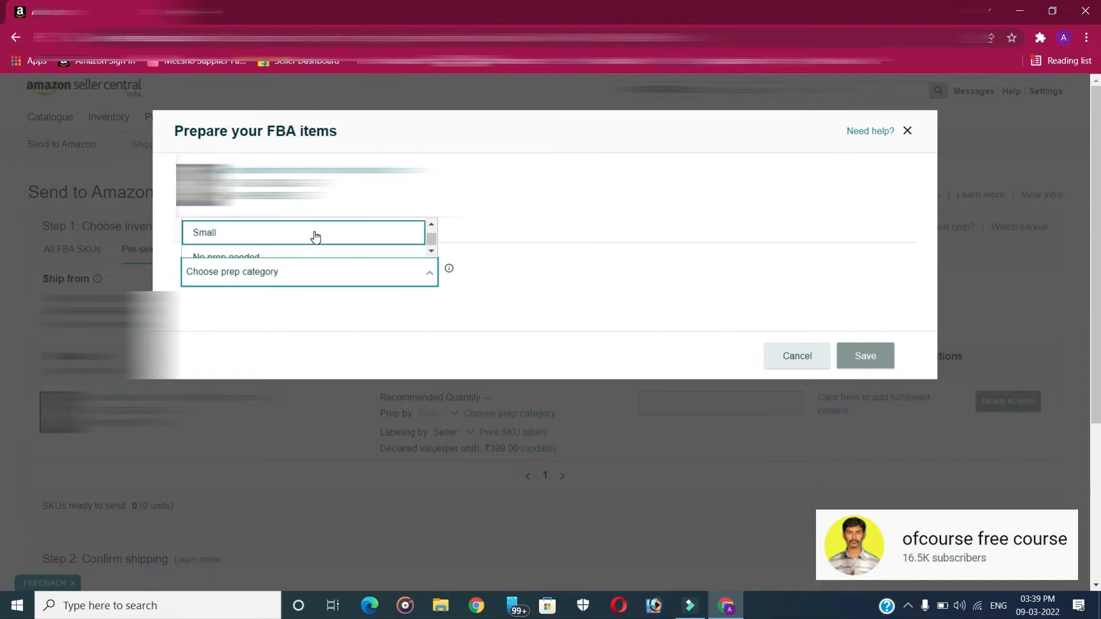
scroll(315, 237, up, 2)
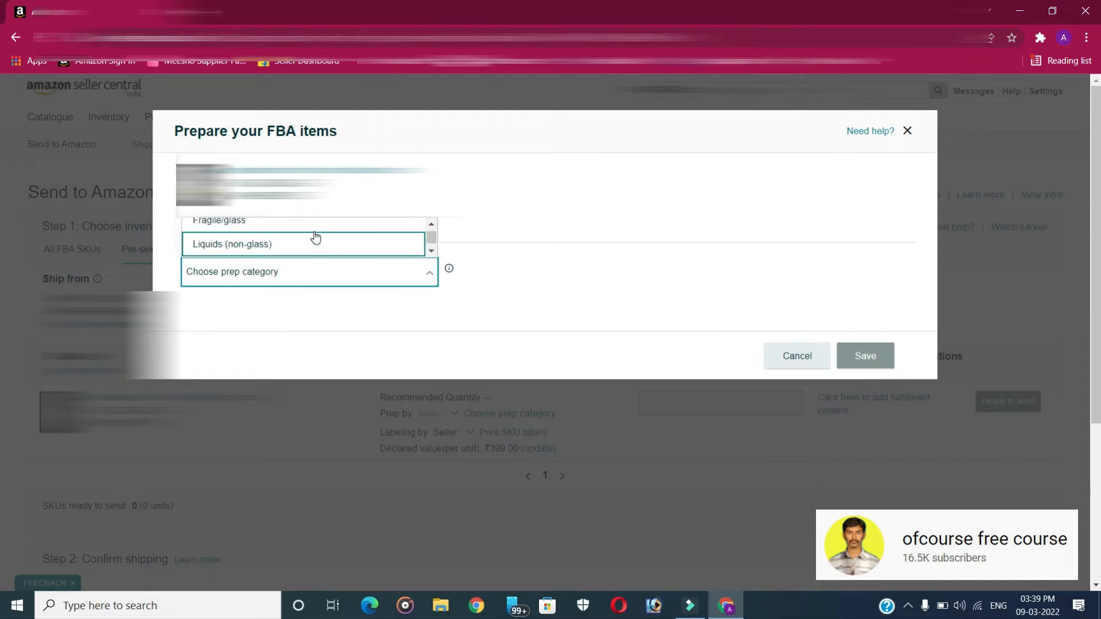
scroll(316, 237, up, 1)
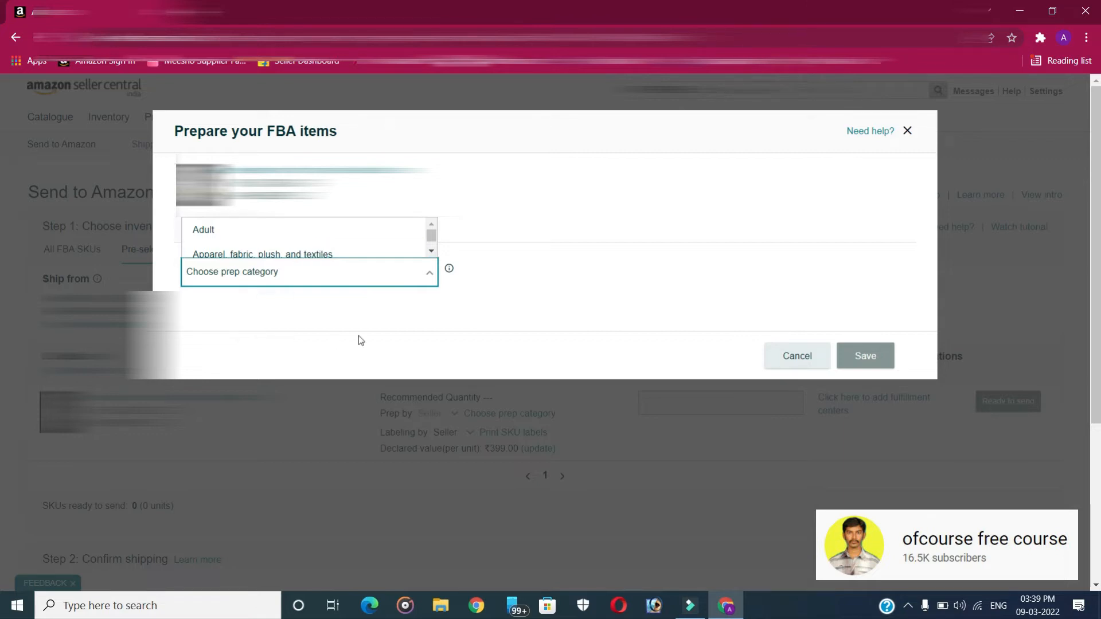
click(559, 200)
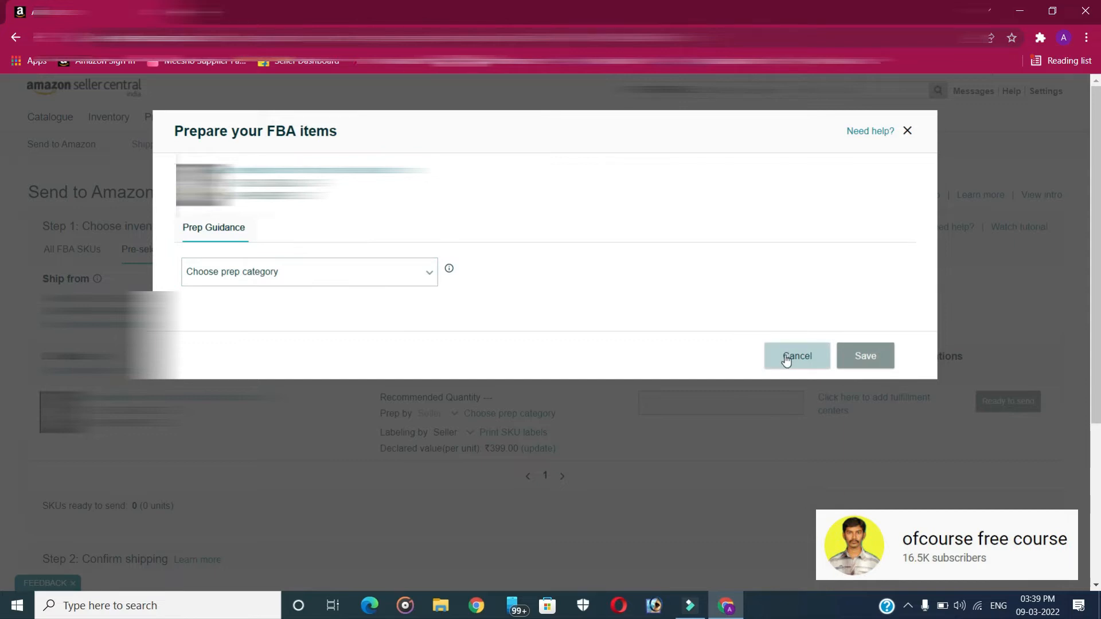
click(281, 277)
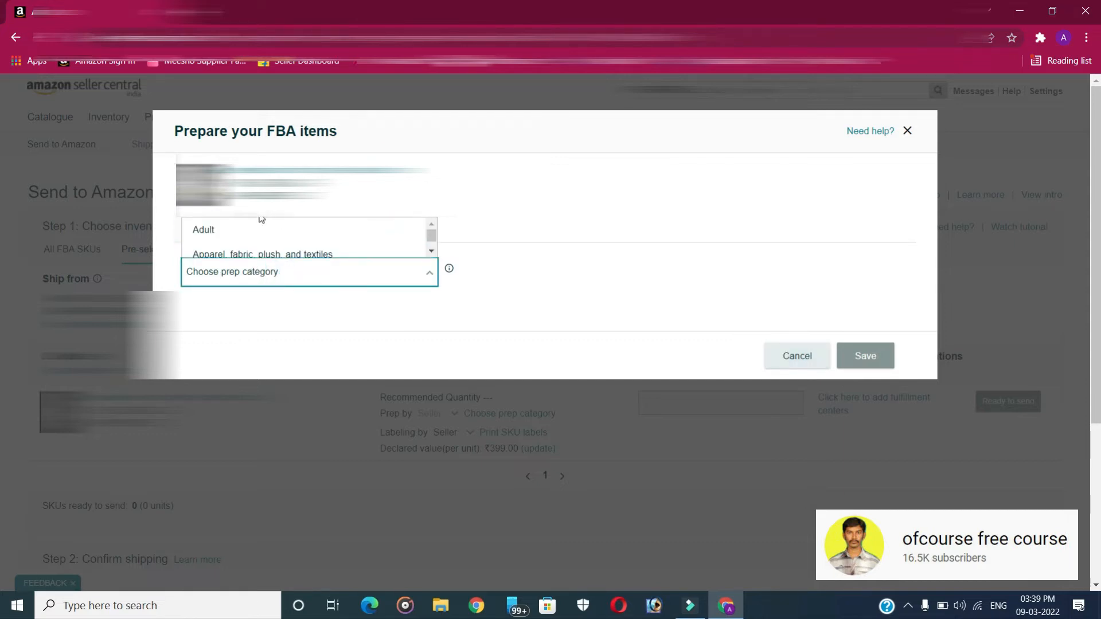
scroll(262, 220, down, 4)
click(544, 270)
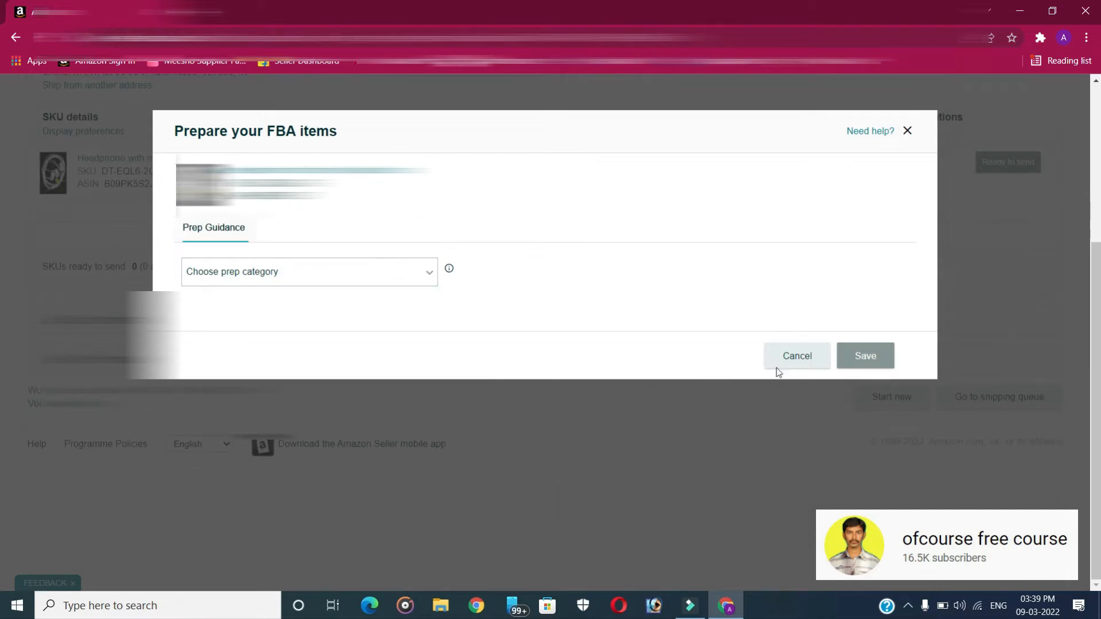
click(803, 371)
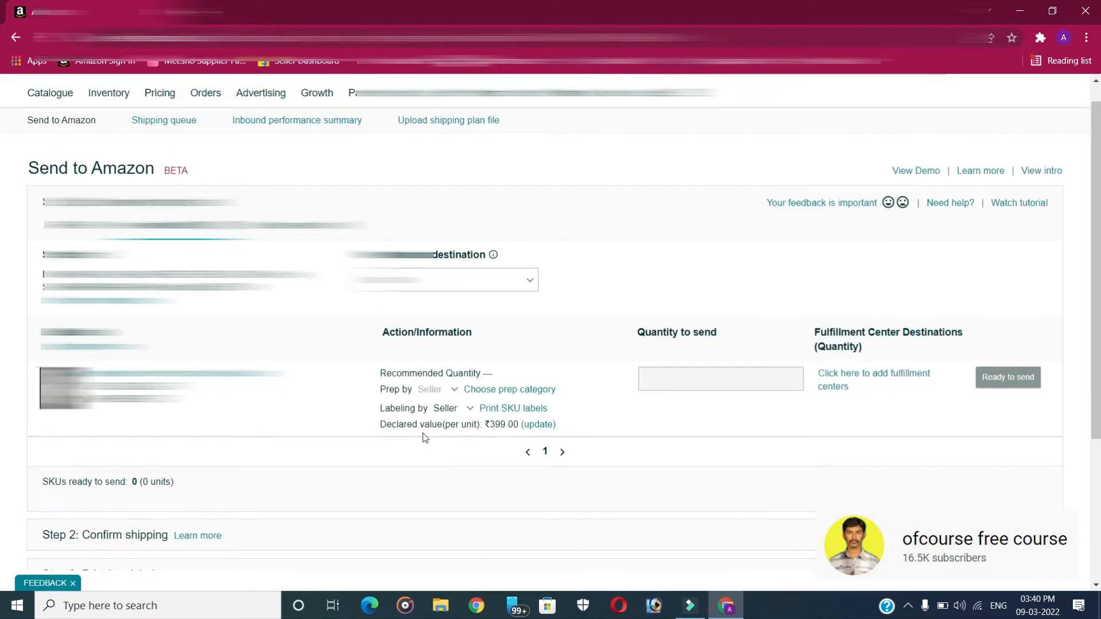
click(546, 429)
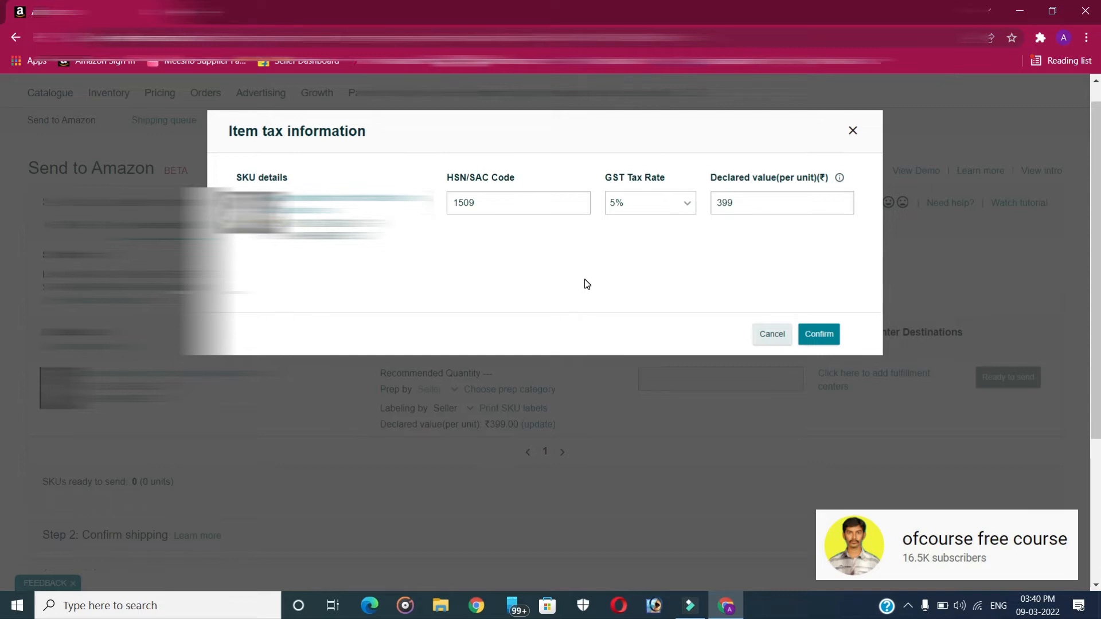
click(780, 338)
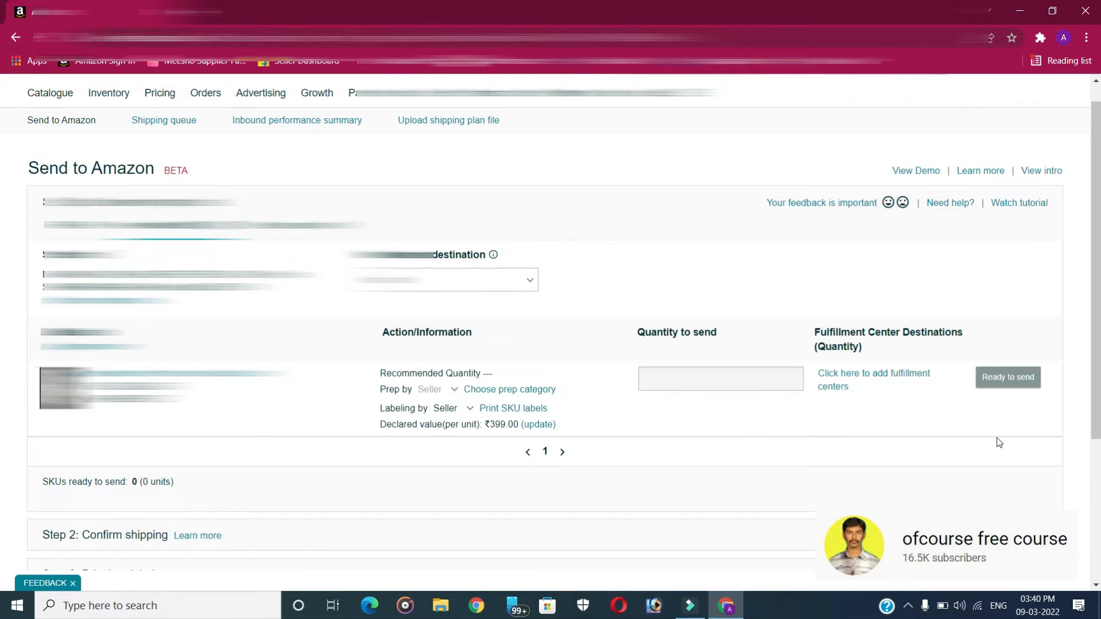
Step: Add fulfilment centre CJB1 with an inbound quantity of 50 for the SKU and mark it ready to send
click(872, 376)
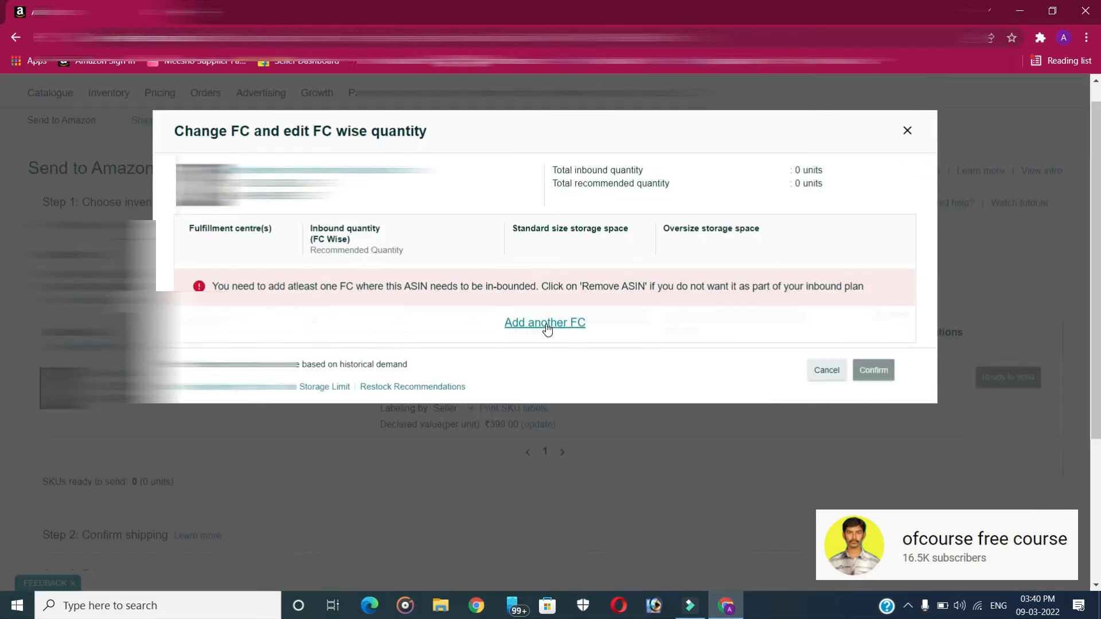
click(545, 324)
click(258, 307)
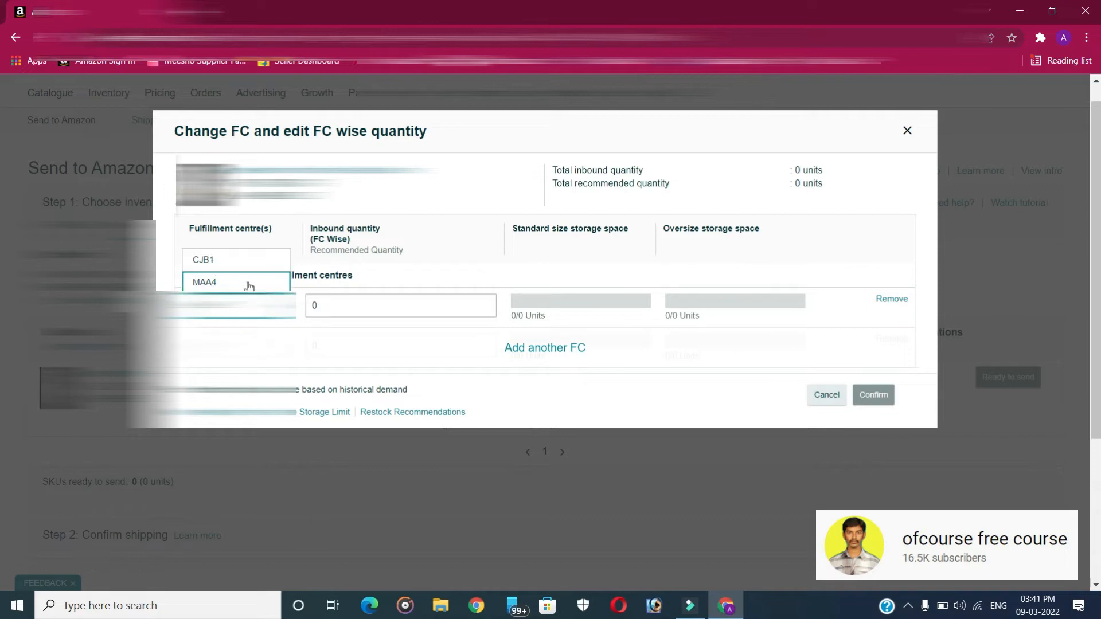
click(227, 264)
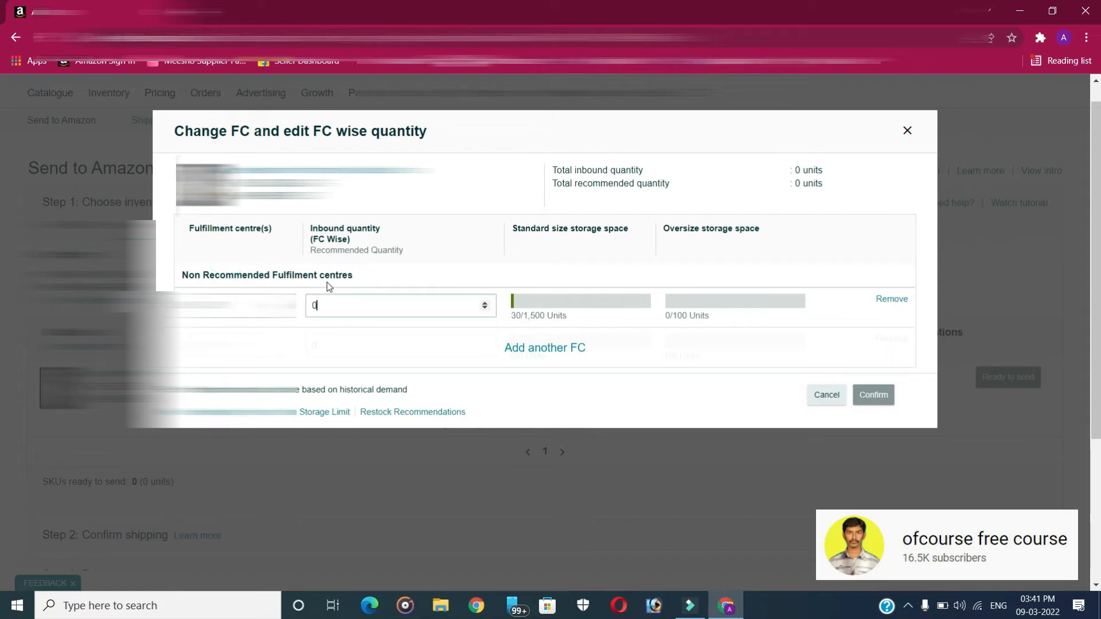
key(BackSpace)
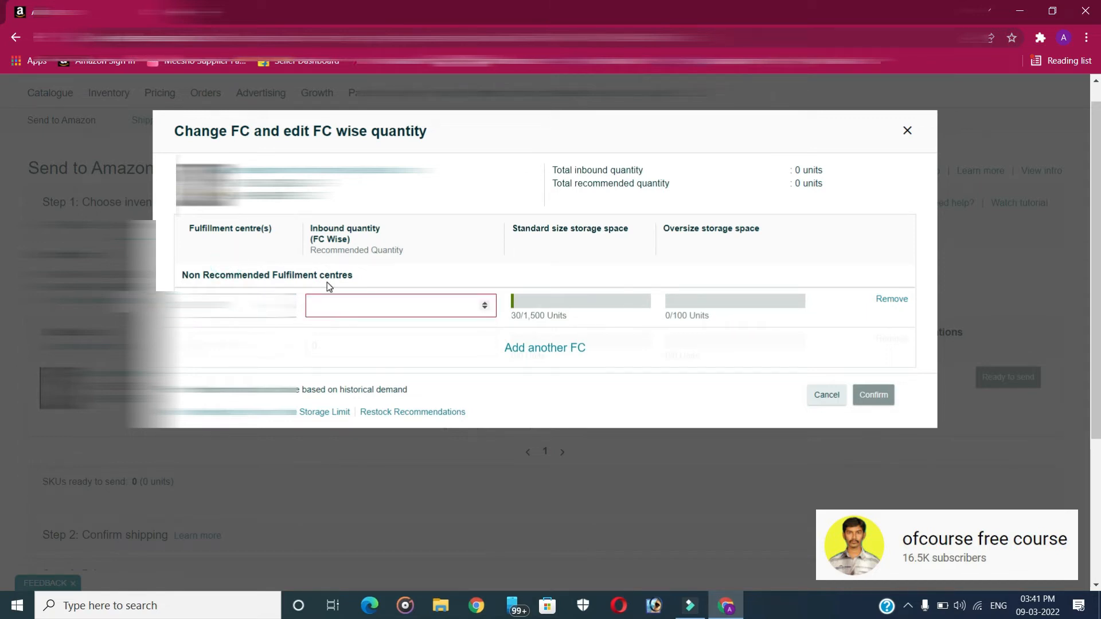
text(5)
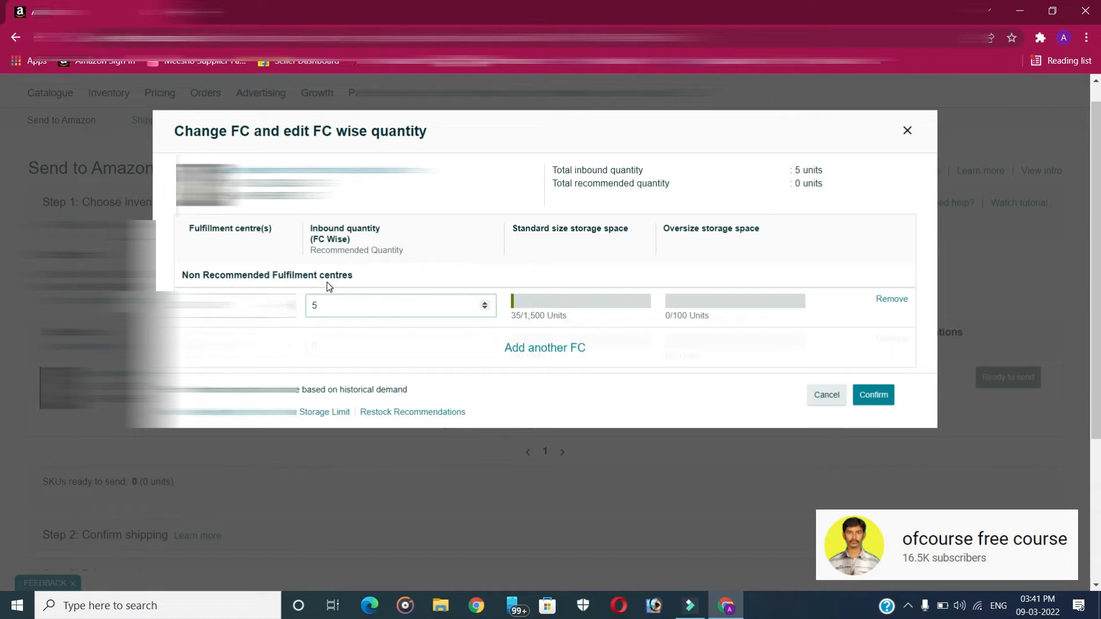
text(0)
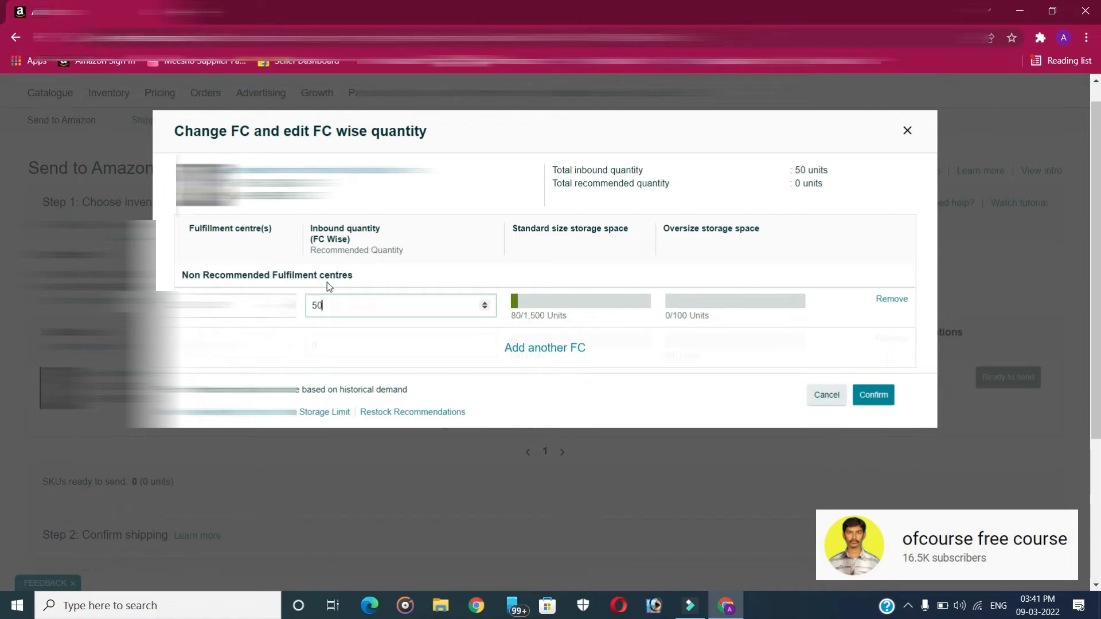
click(874, 395)
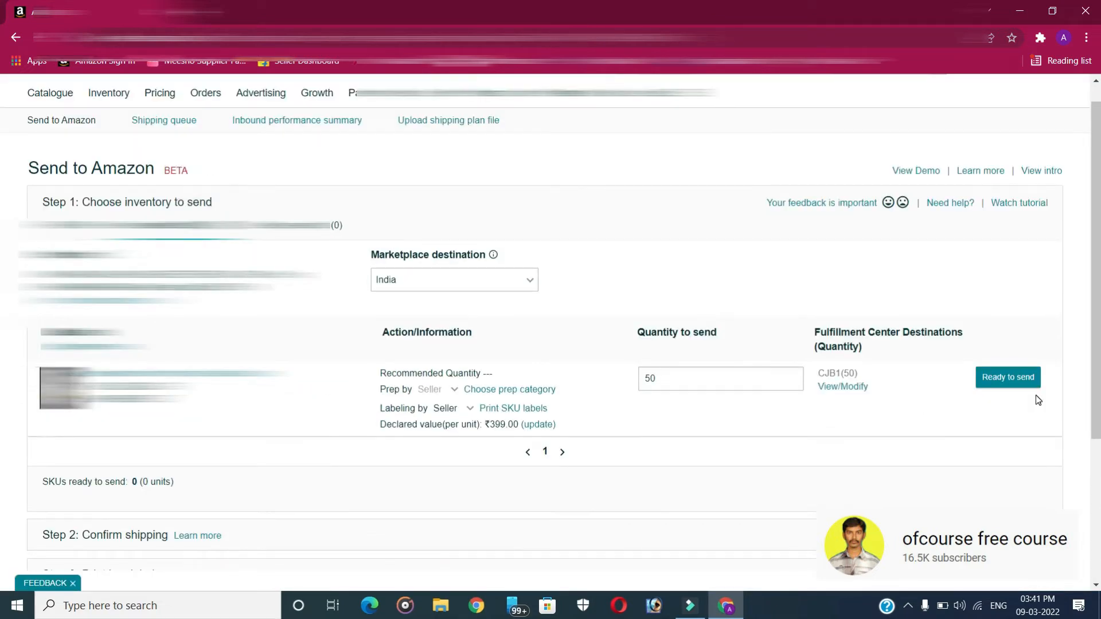
click(1038, 389)
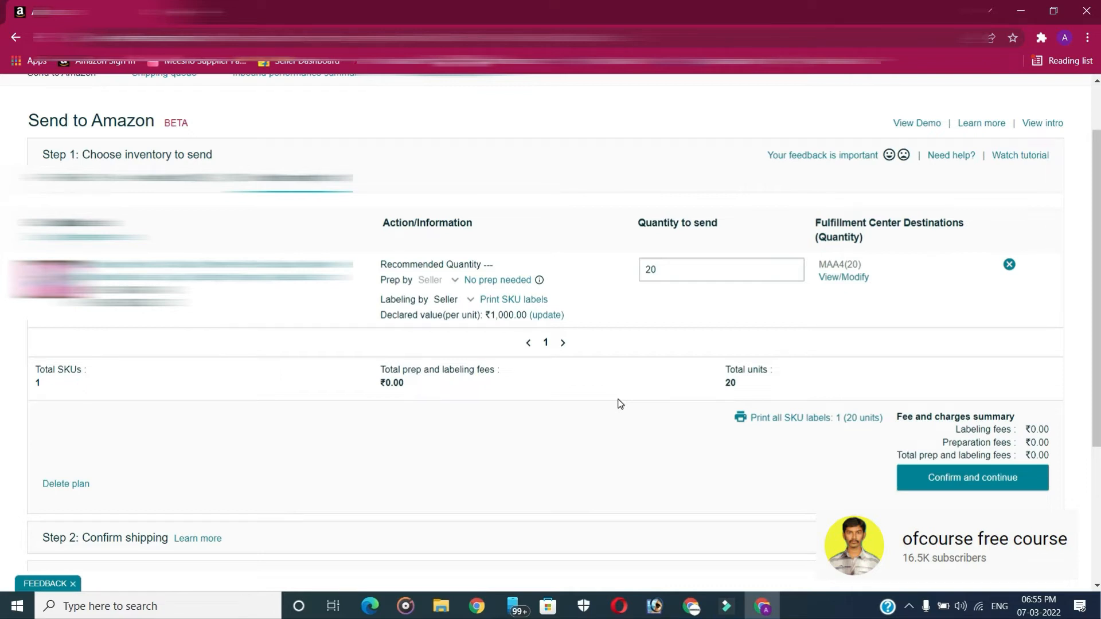
Step: Print all SKU labels for the 20 units in the shipment plan
click(809, 418)
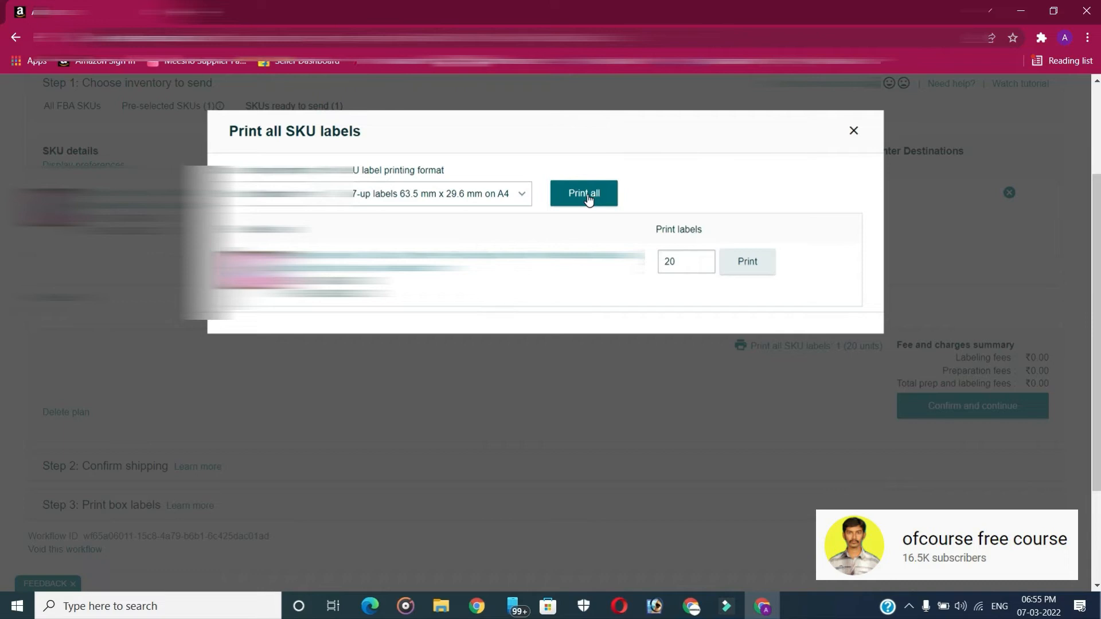
click(585, 194)
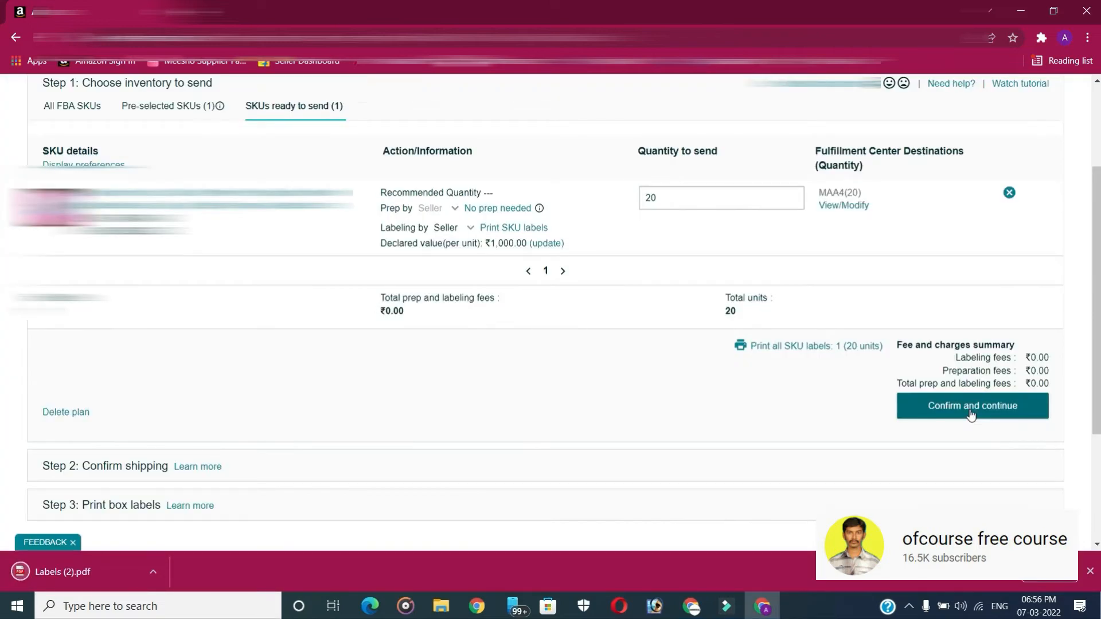
Step: Confirm the inventory to send and set the same shipping carrier for all shipments
click(970, 414)
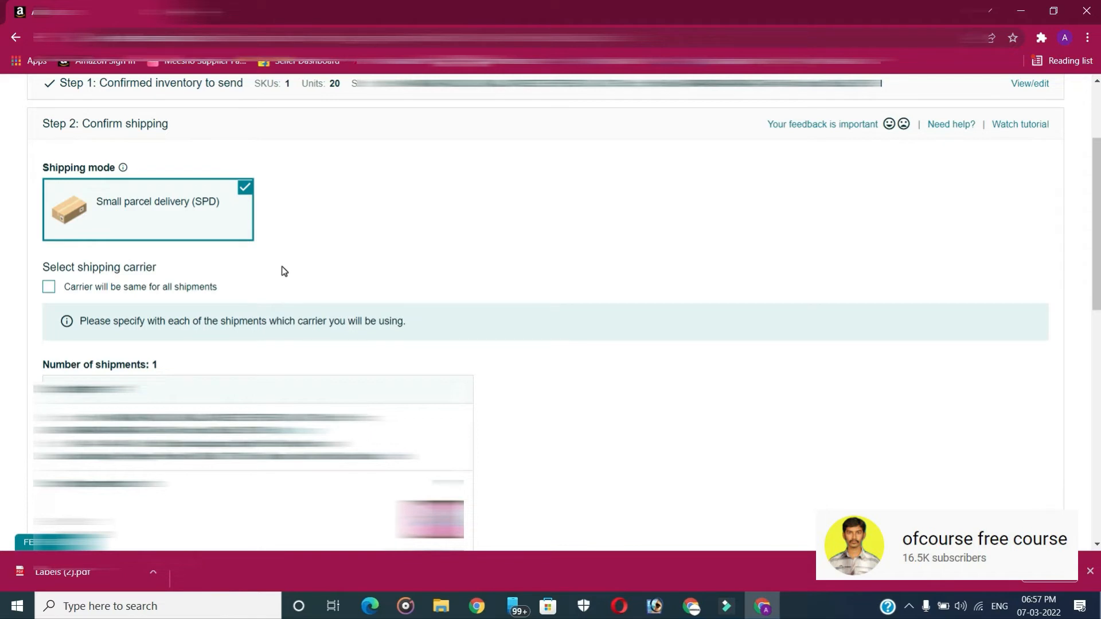
click(49, 287)
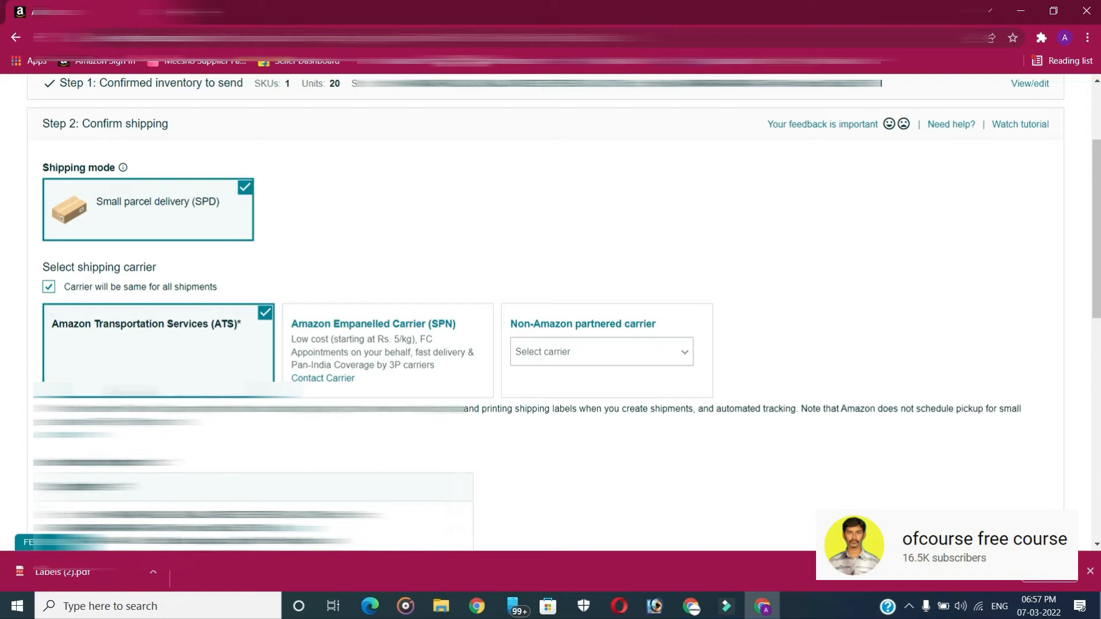
Step: Save the box information for a one-box shipment, then accept the charges and confirm shipping
scroll(103, 376, down, 6)
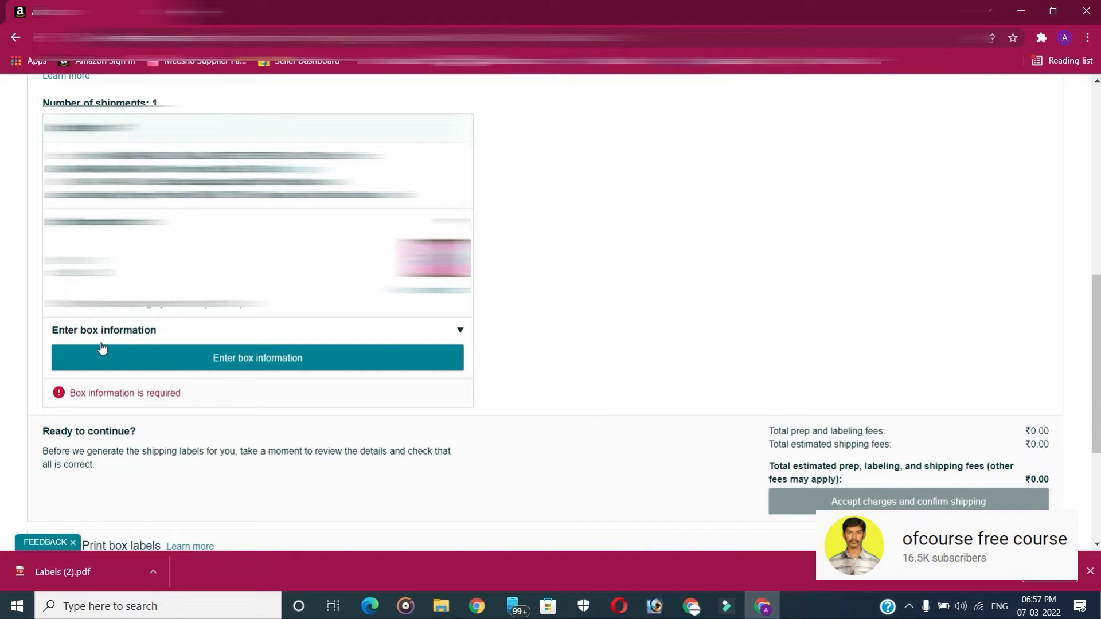
click(101, 350)
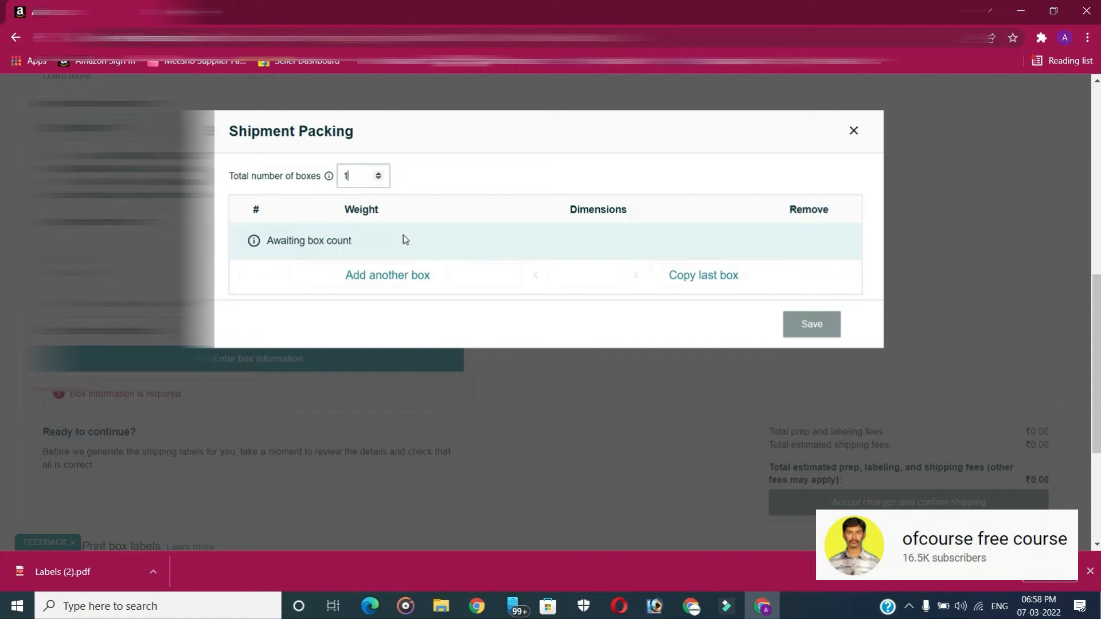
click(401, 281)
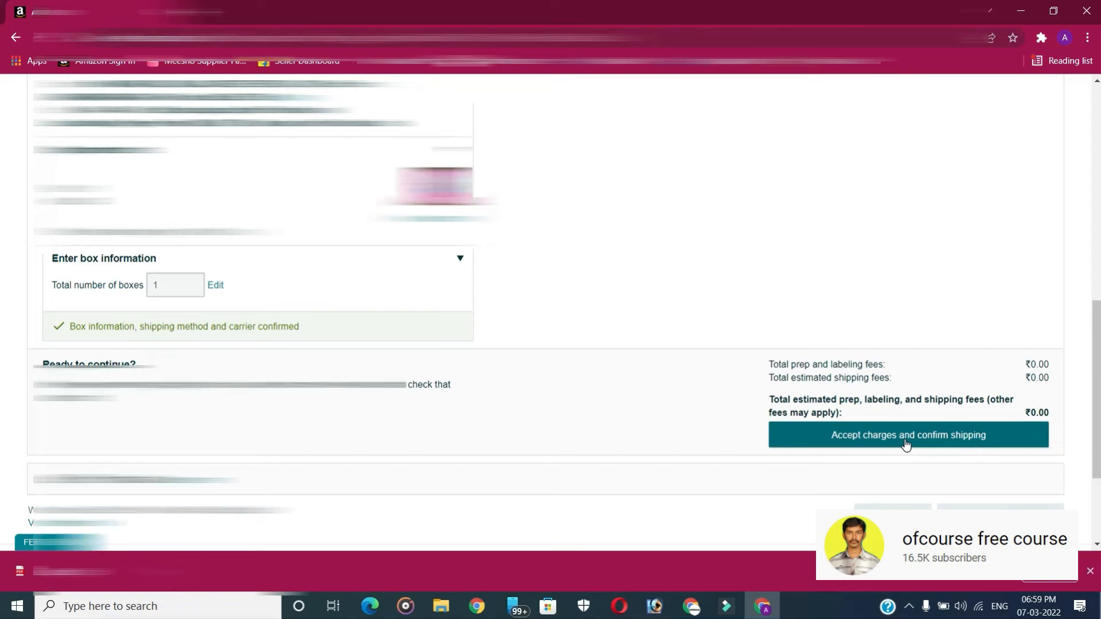
click(906, 436)
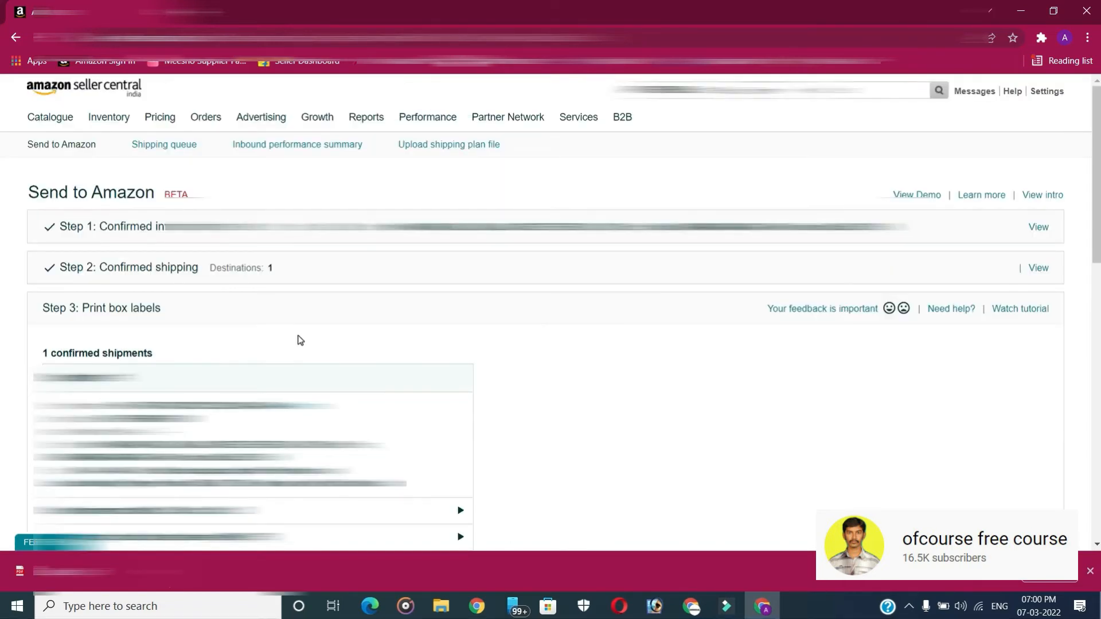
Step: Open the pickup contact selection for the confirmed shipment
scroll(299, 340, down, 5)
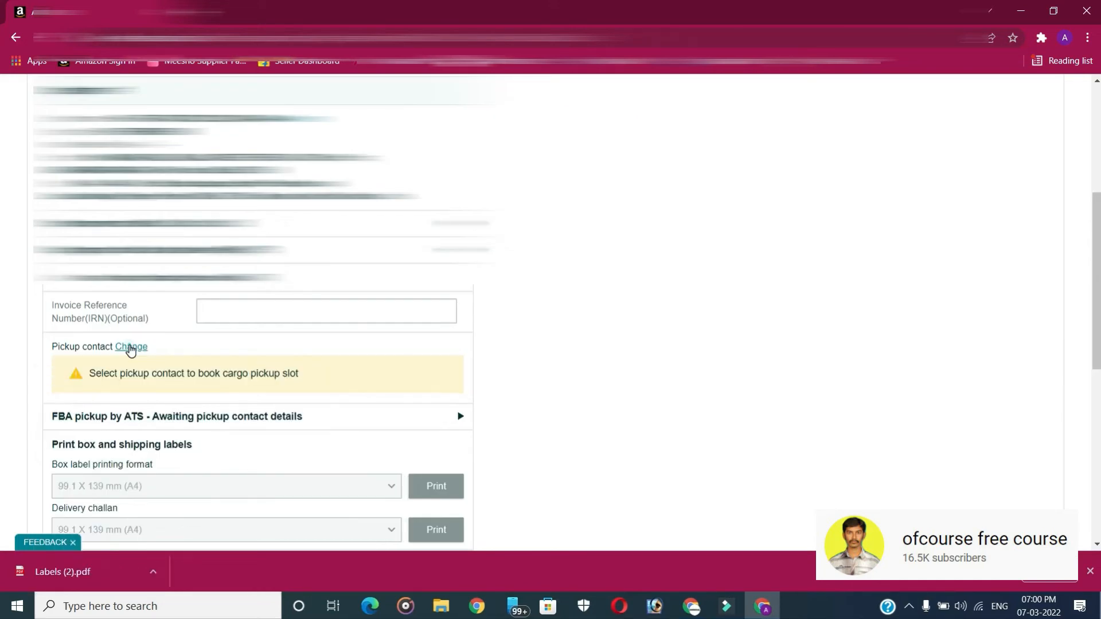
click(130, 348)
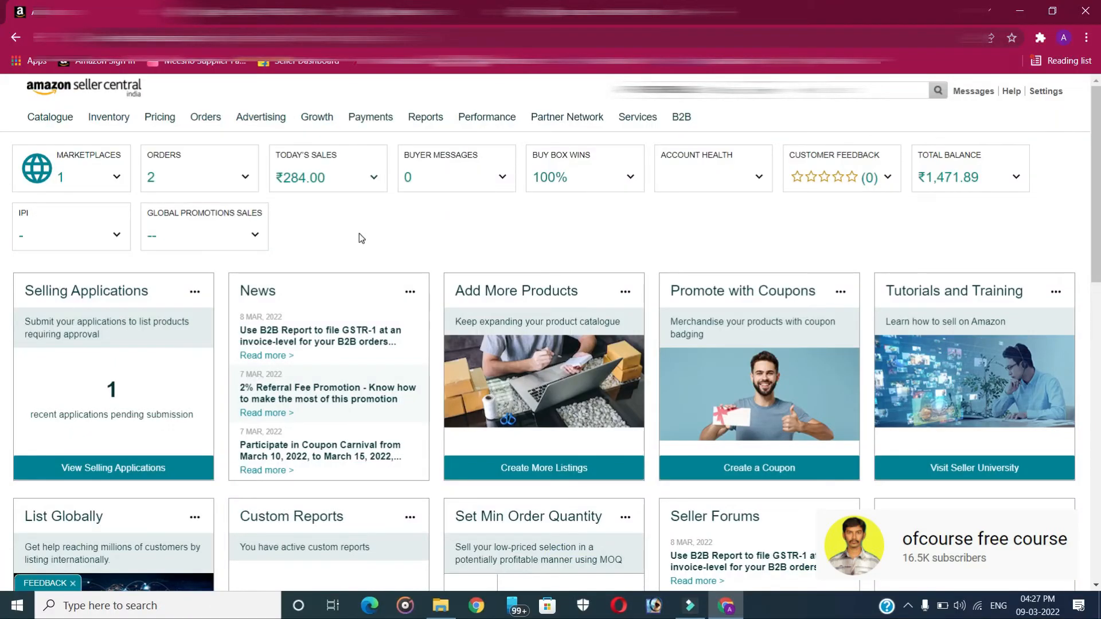
Step: Open the FBA shipping queue from the seller home page and go to the Send to Amazon workflow
mouse_move(109, 118)
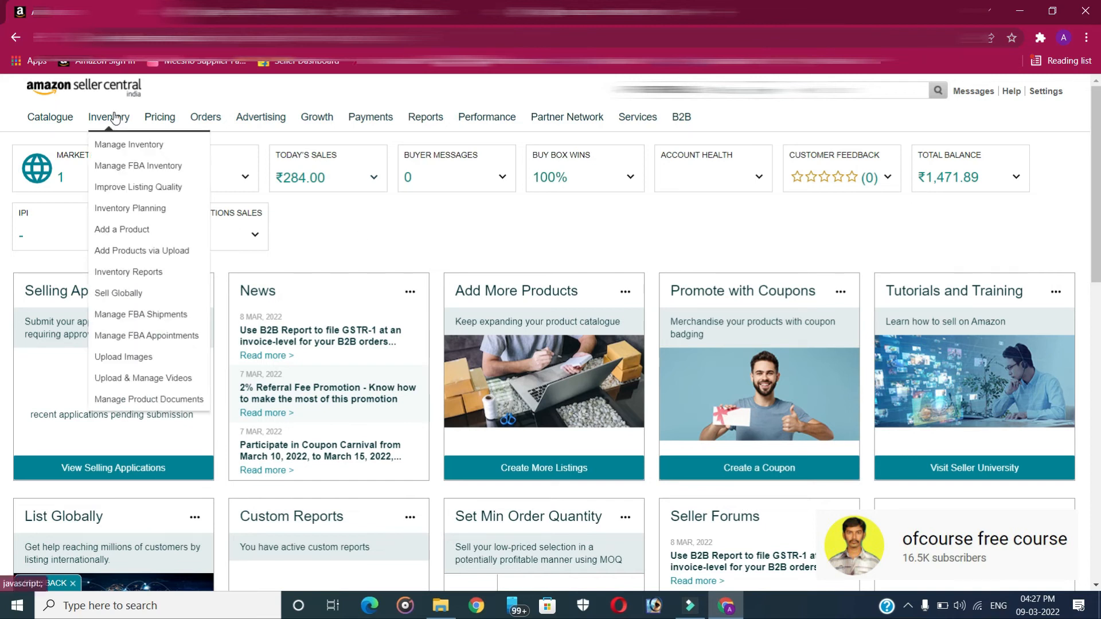
click(163, 314)
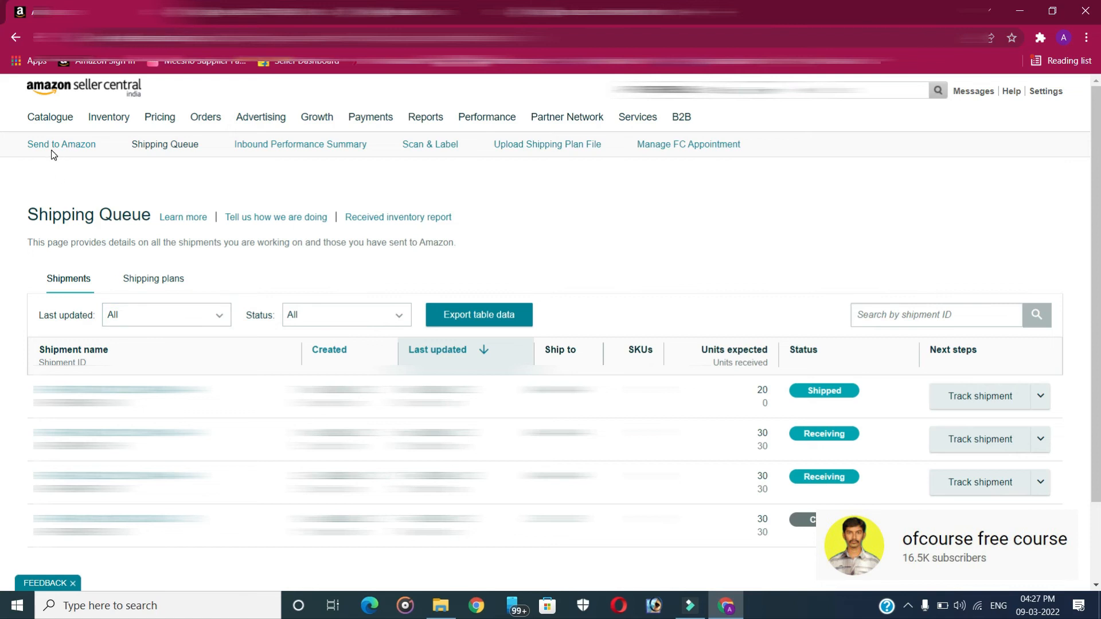
click(67, 150)
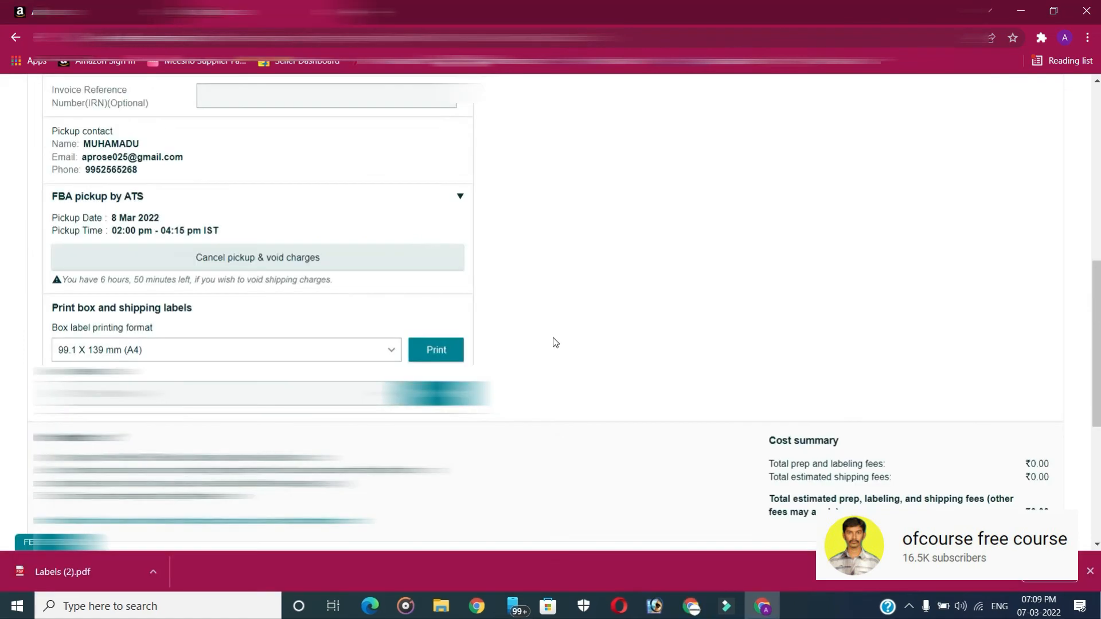